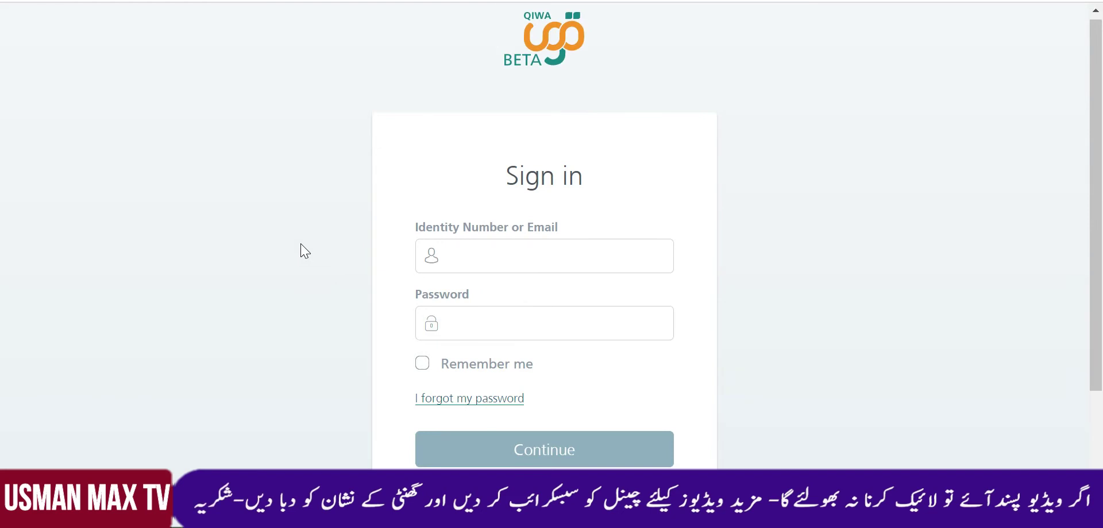
{"action": "scroll", "coordinate": [304, 251], "scroll_direction": "up", "scroll_amount": 1}
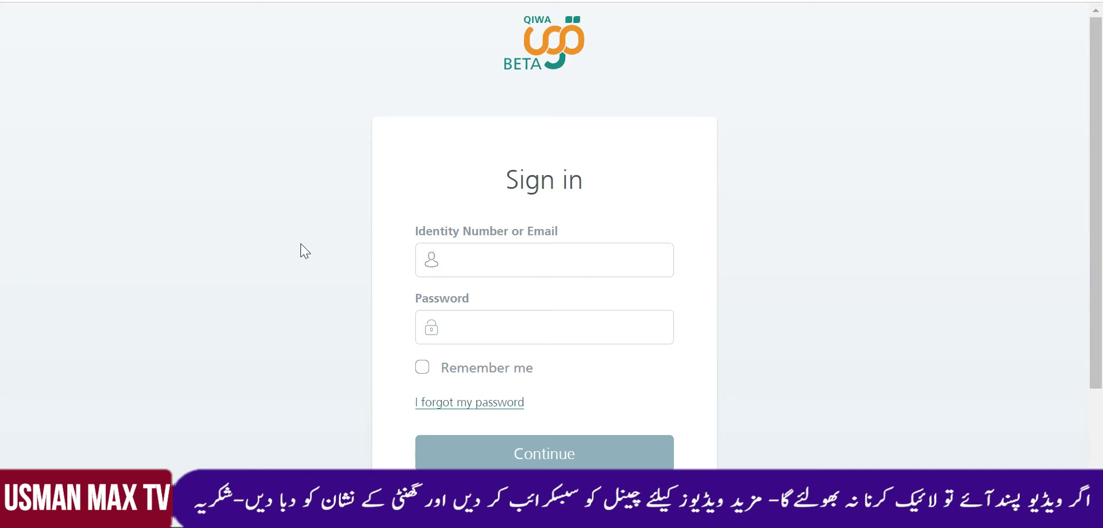
{"action": "scroll", "coordinate": [303, 253], "scroll_direction": "down", "scroll_amount": 3}
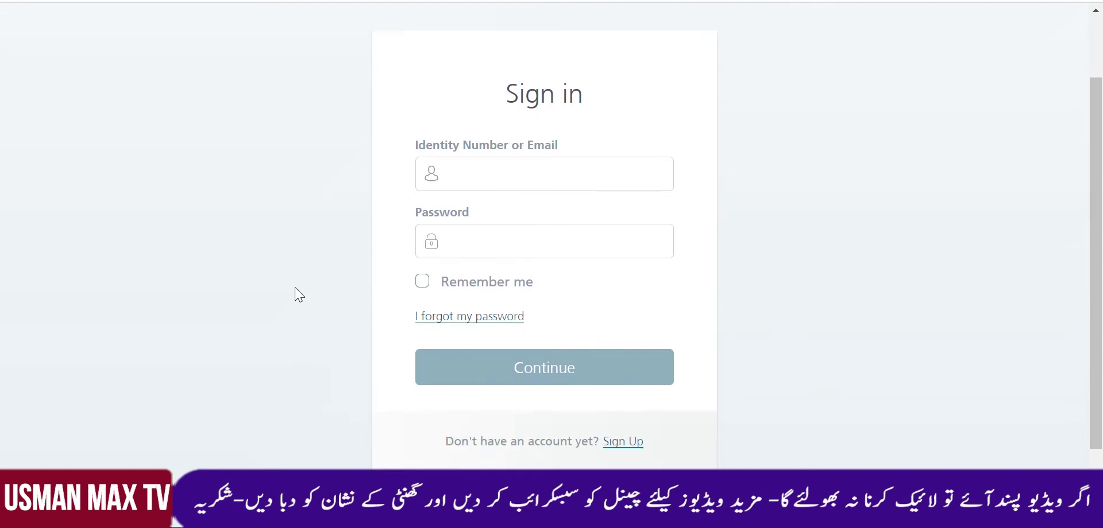
{"action": "scroll", "coordinate": [283, 363], "scroll_direction": "up", "scroll_amount": 3}
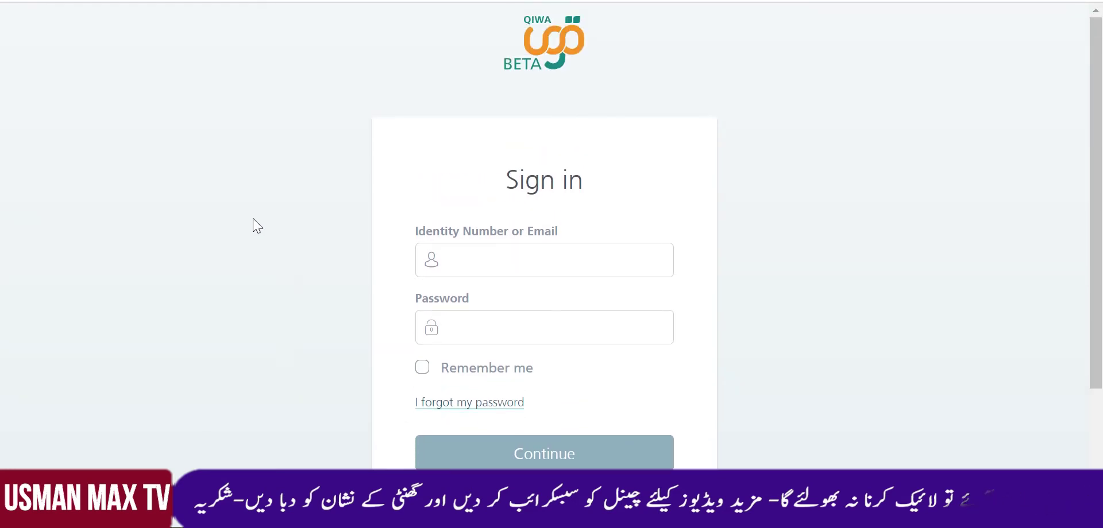
{"action": "scroll", "coordinate": [250, 259], "scroll_direction": "down", "scroll_amount": 3}
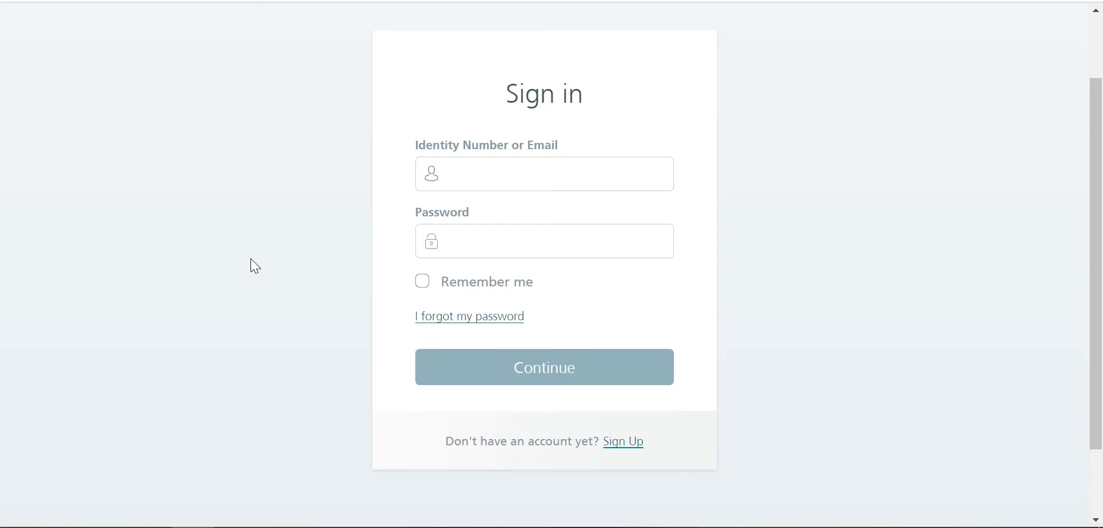
{"action": "scroll", "coordinate": [253, 266], "scroll_direction": "up", "scroll_amount": 2}
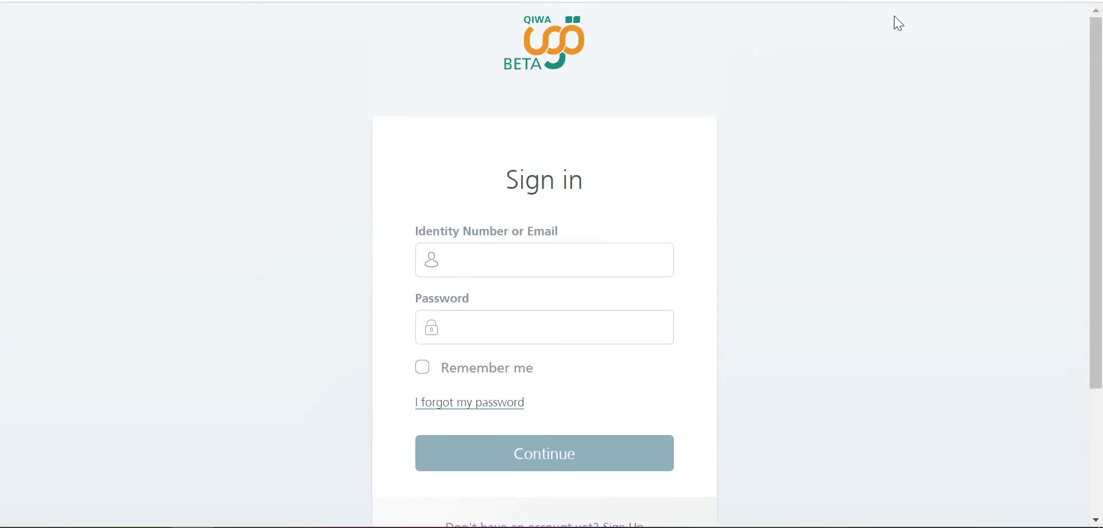
{"action": "scroll", "coordinate": [163, 272], "scroll_direction": "down", "scroll_amount": 2}
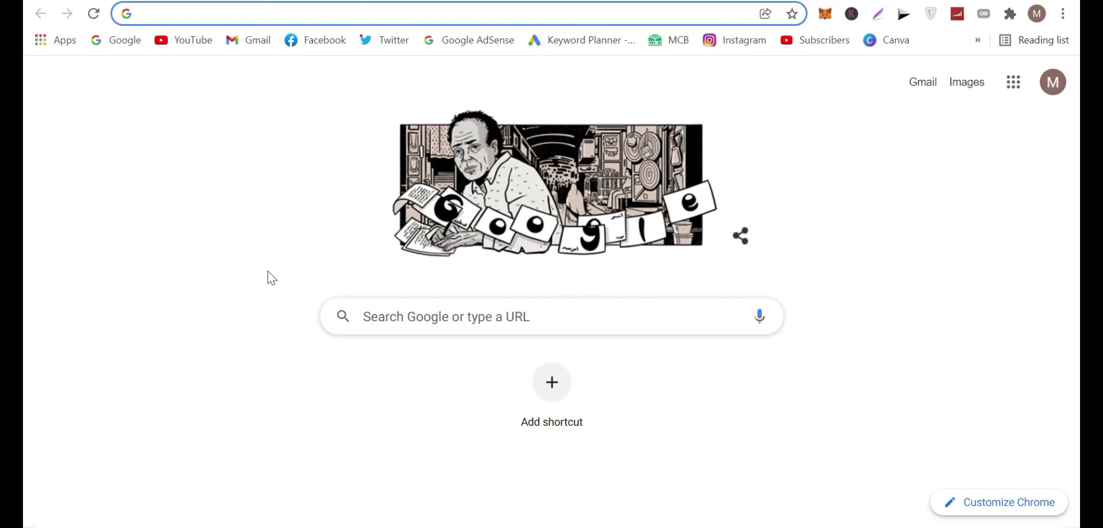
{"action": "left_click", "coordinate": [359, 324]}
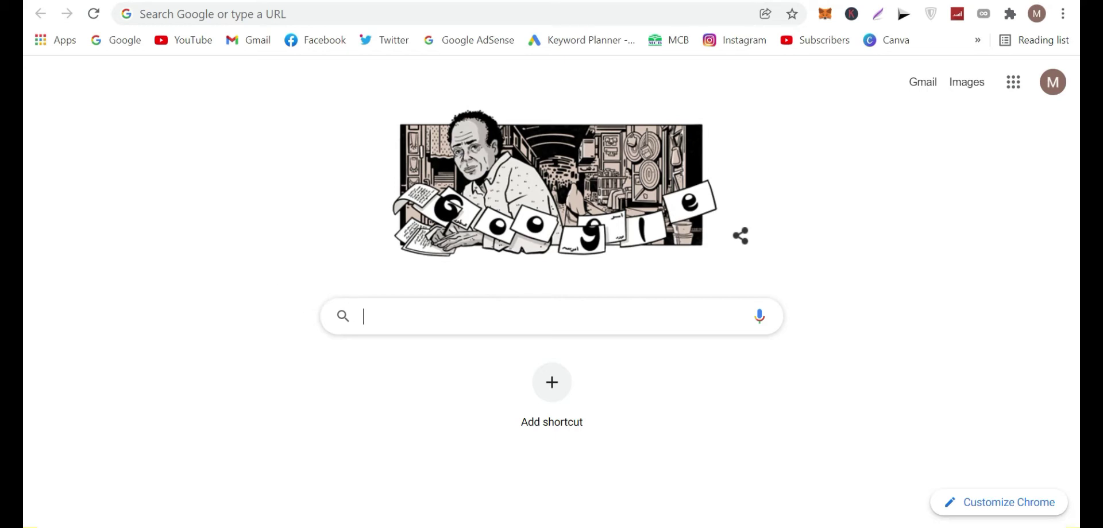
{"action": "type", "text": "https://auth.qiwa.sa/sign-in"}
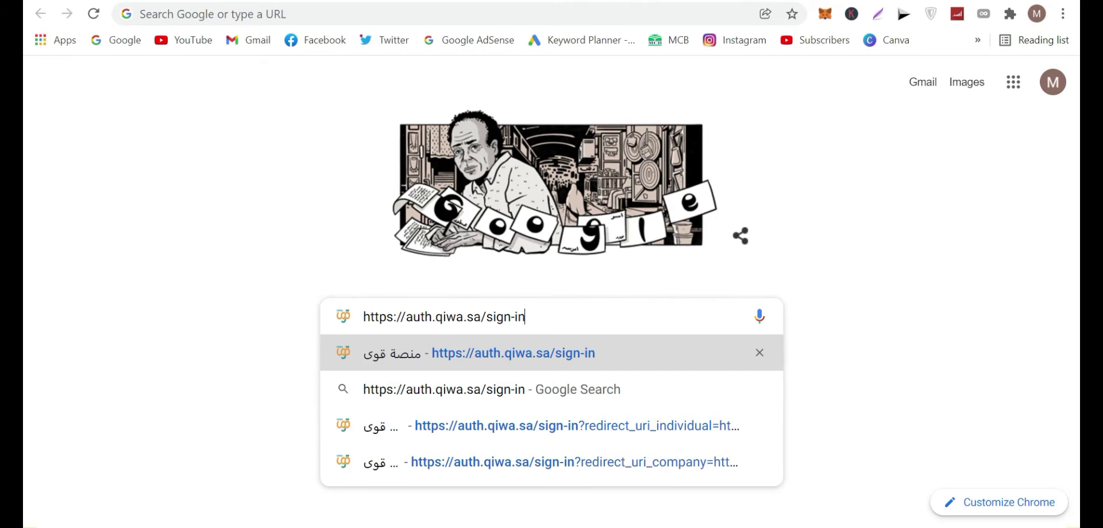
{"action": "key", "text": "Return"}
- Fill in the saved identity number and the account password, and continue to two-factor authentication
{"action": "left_click", "coordinate": [544, 276]}
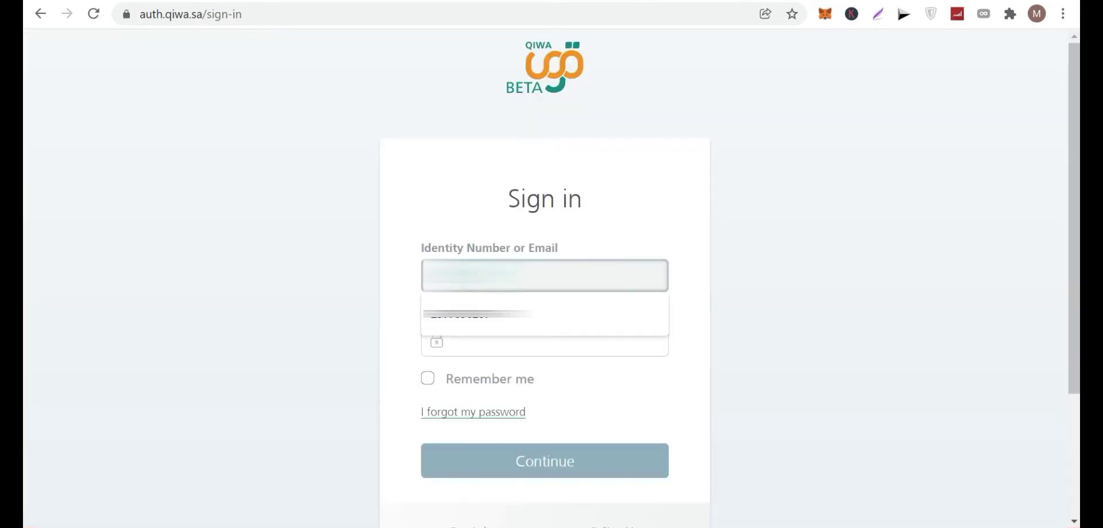
{"action": "left_click", "coordinate": [476, 314]}
{"action": "left_click", "coordinate": [467, 343]}
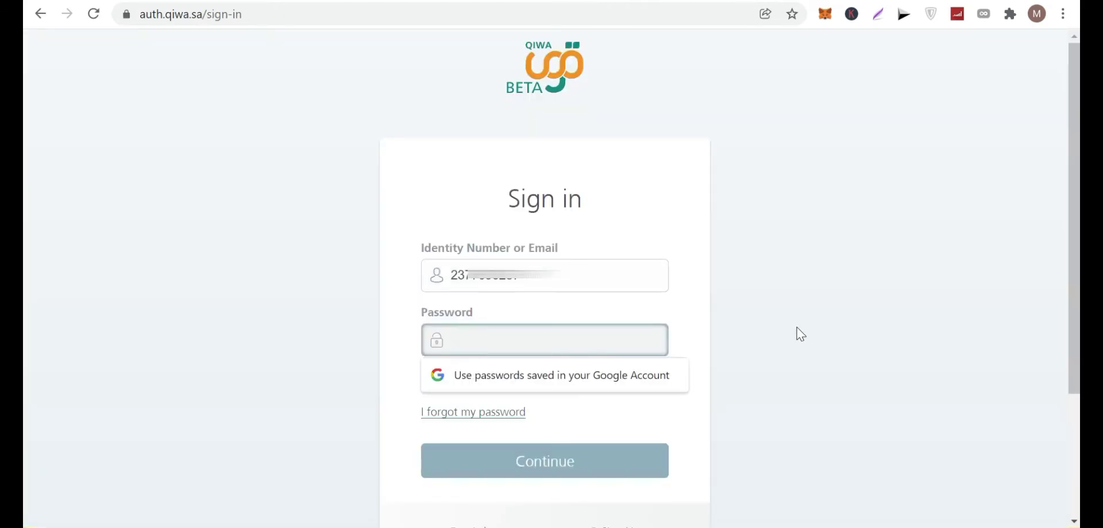
{"action": "type", "text": "••••"}
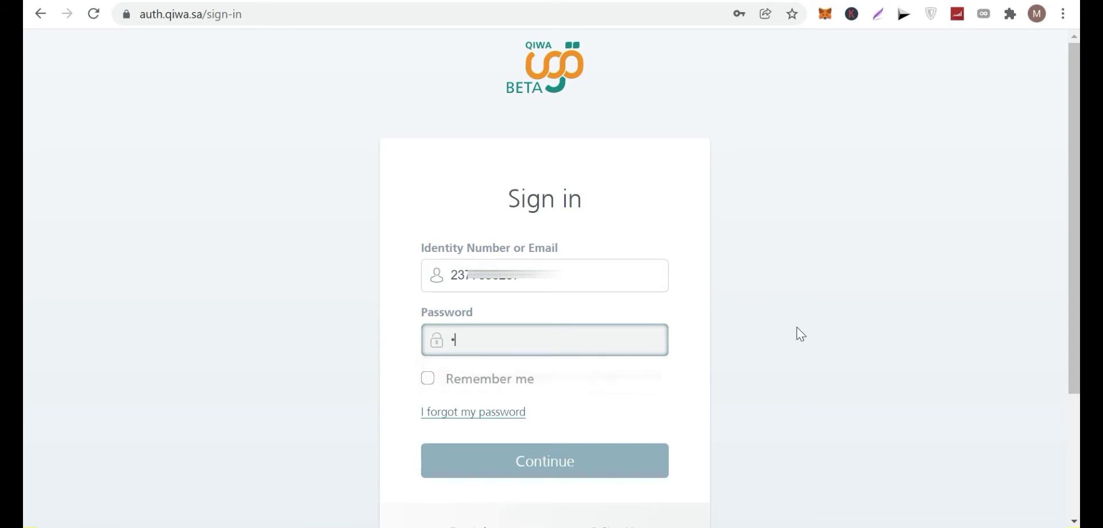
{"action": "type", "text": "••••••••••••"}
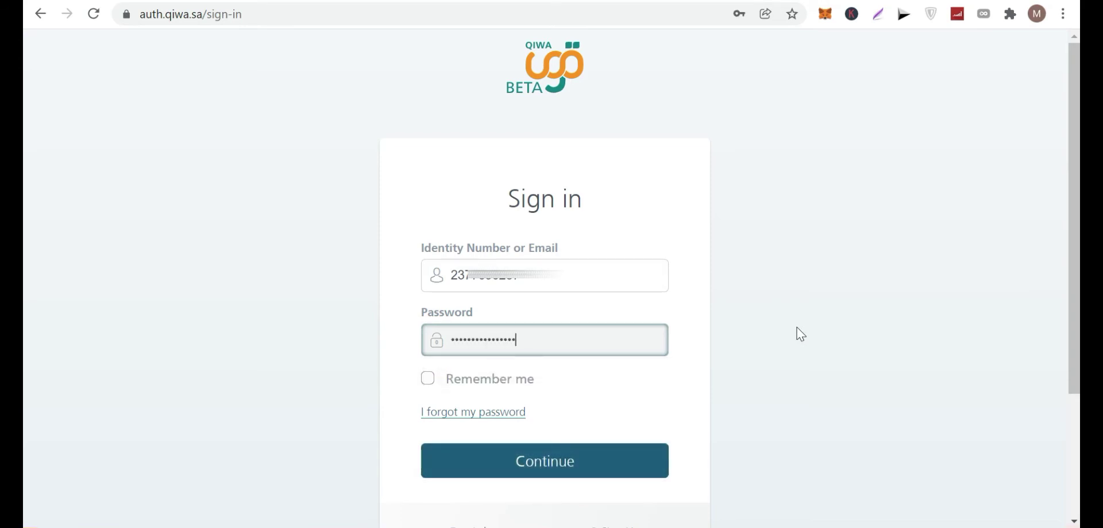
{"action": "left_click", "coordinate": [564, 466]}
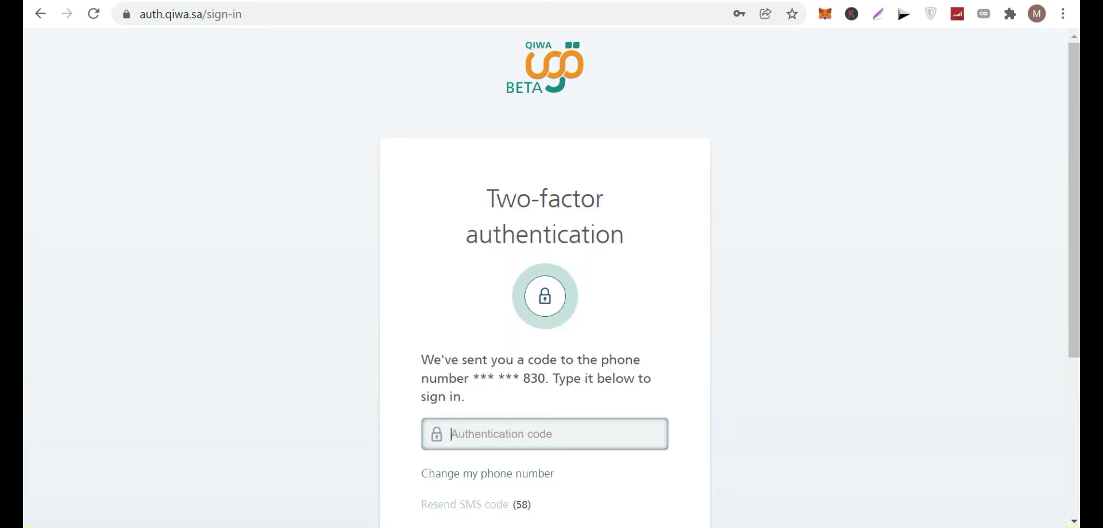
- Enter the SMS authentication code and complete the sign-in
{"action": "scroll", "coordinate": [755, 372], "scroll_direction": "down", "scroll_amount": 1}
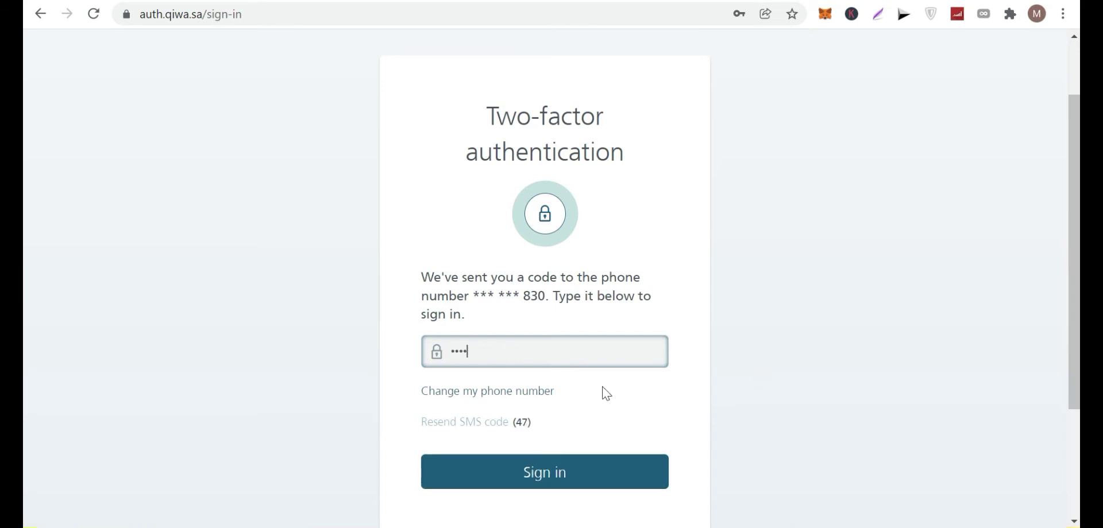
{"action": "scroll", "coordinate": [597, 399], "scroll_direction": "down", "scroll_amount": 1}
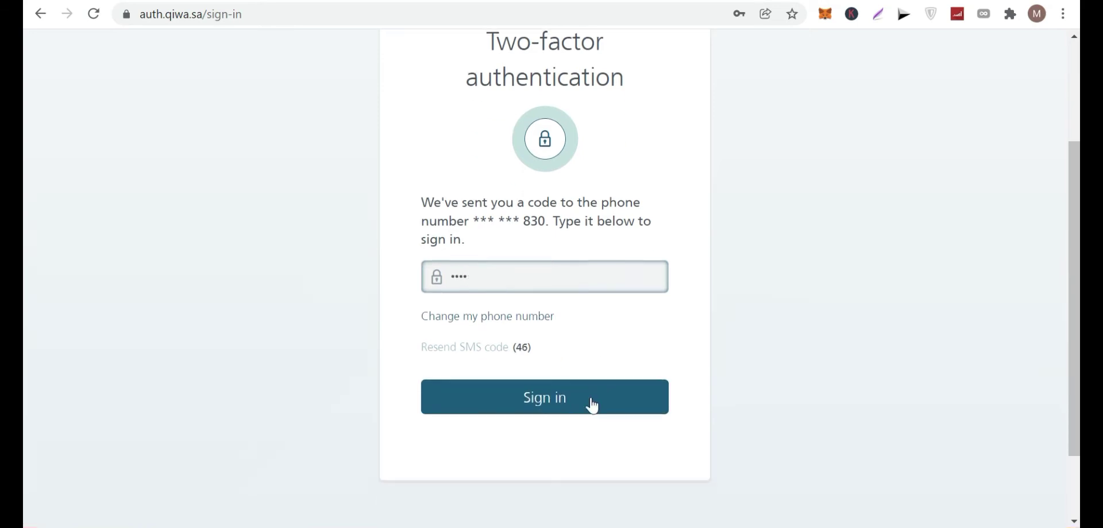
{"action": "left_click", "coordinate": [537, 396]}
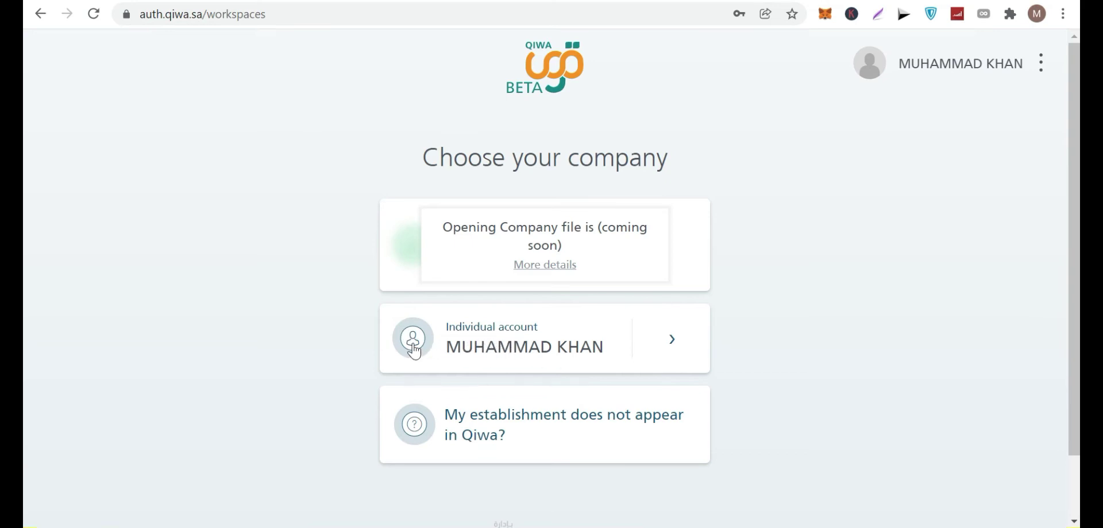
- Enter the individual account and open the End of Service Calculator from its services and tools
{"action": "left_click", "coordinate": [453, 350]}
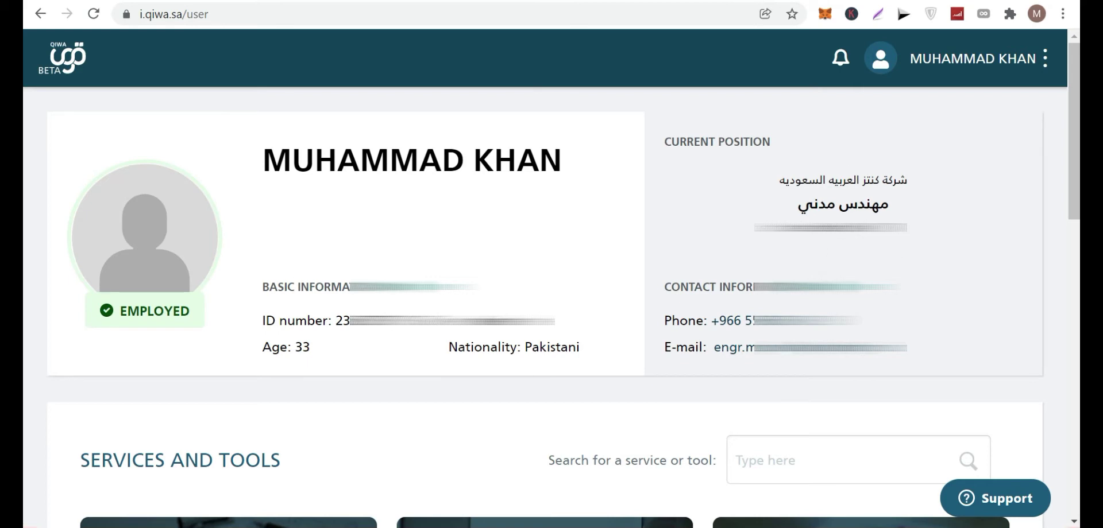
{"action": "scroll", "coordinate": [433, 243], "scroll_direction": "down", "scroll_amount": 6}
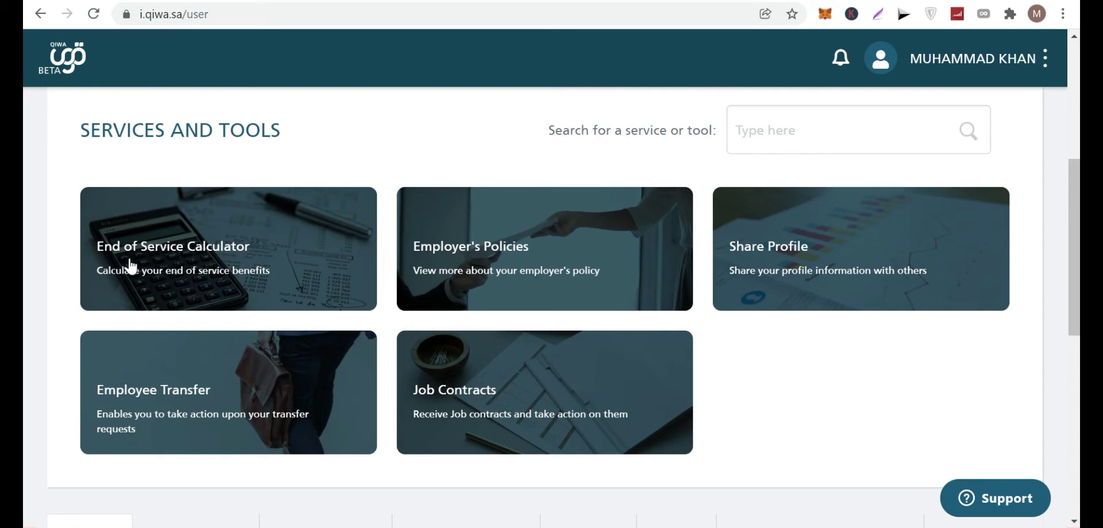
{"action": "left_click", "coordinate": [165, 284]}
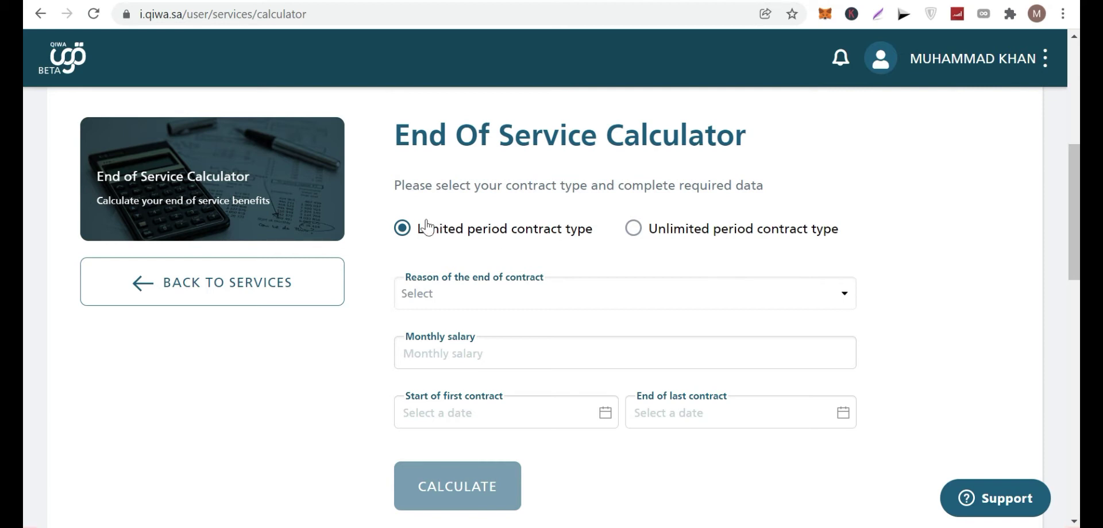
- Choose the limited period contract type with the end reason "Contract period expired, or agreement between both parties to end contract"
{"action": "left_click", "coordinate": [402, 232]}
{"action": "scroll", "coordinate": [468, 230], "scroll_direction": "down", "scroll_amount": 1}
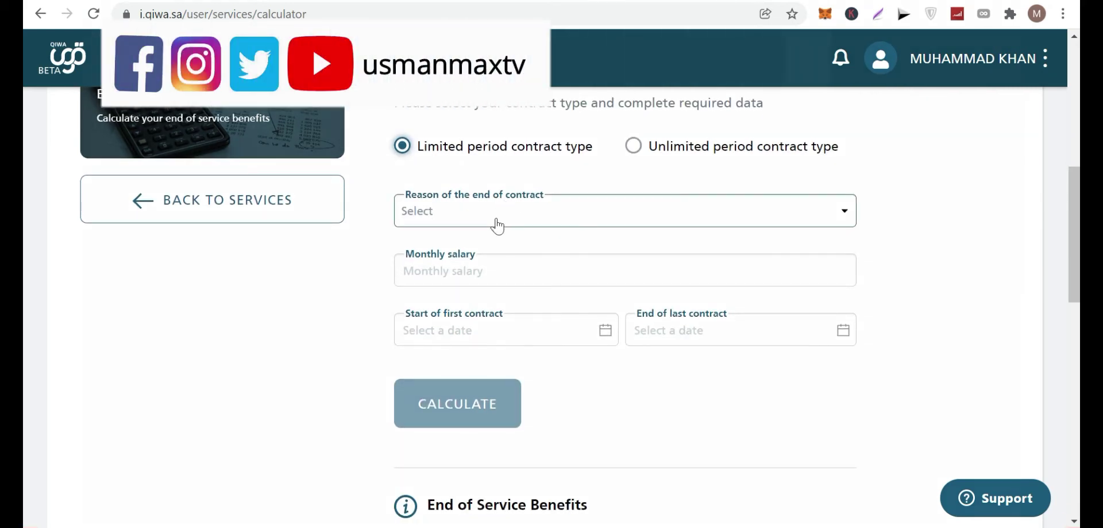
{"action": "left_click", "coordinate": [495, 224]}
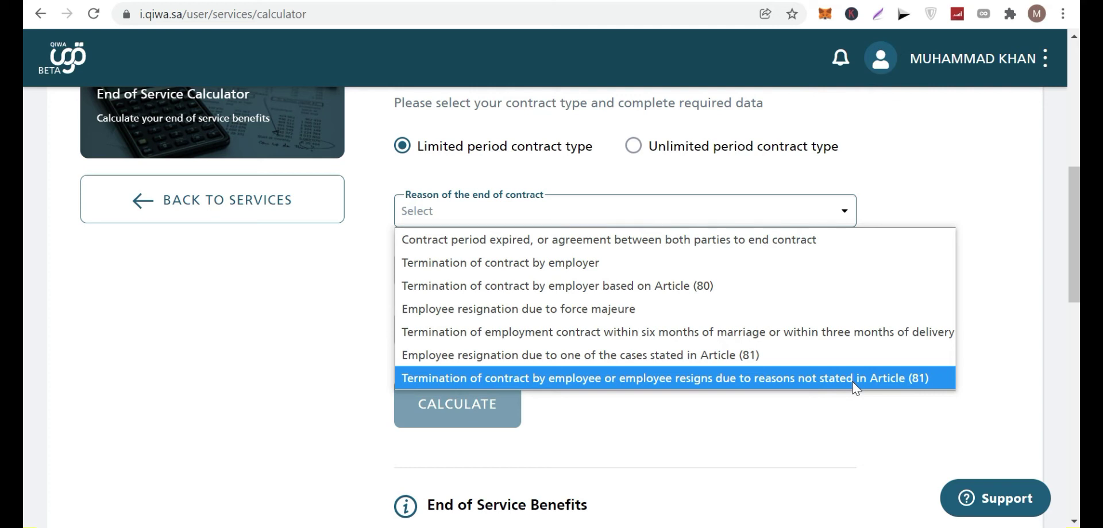
{"action": "left_click", "coordinate": [455, 242]}
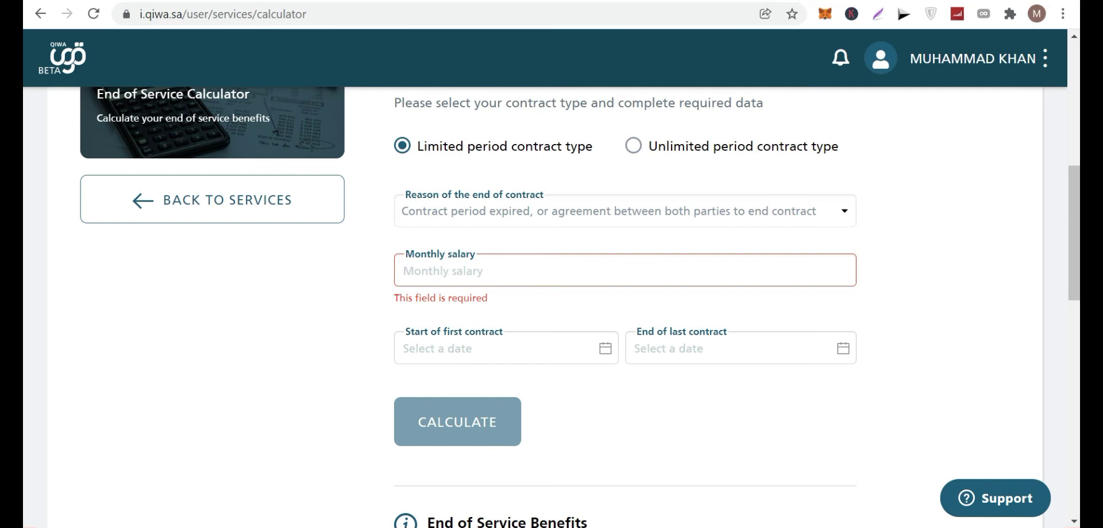
- Enter a monthly salary of 5000 and set the start of the first contract to 2010-11-23
{"action": "left_click", "coordinate": [452, 275]}
{"action": "type", "text": "5000"}
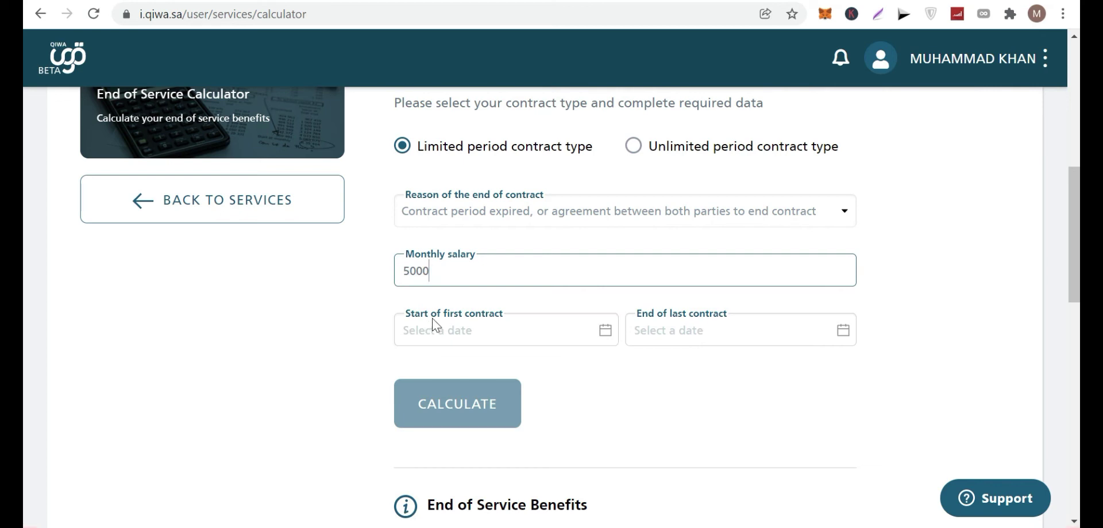
{"action": "left_click", "coordinate": [459, 330]}
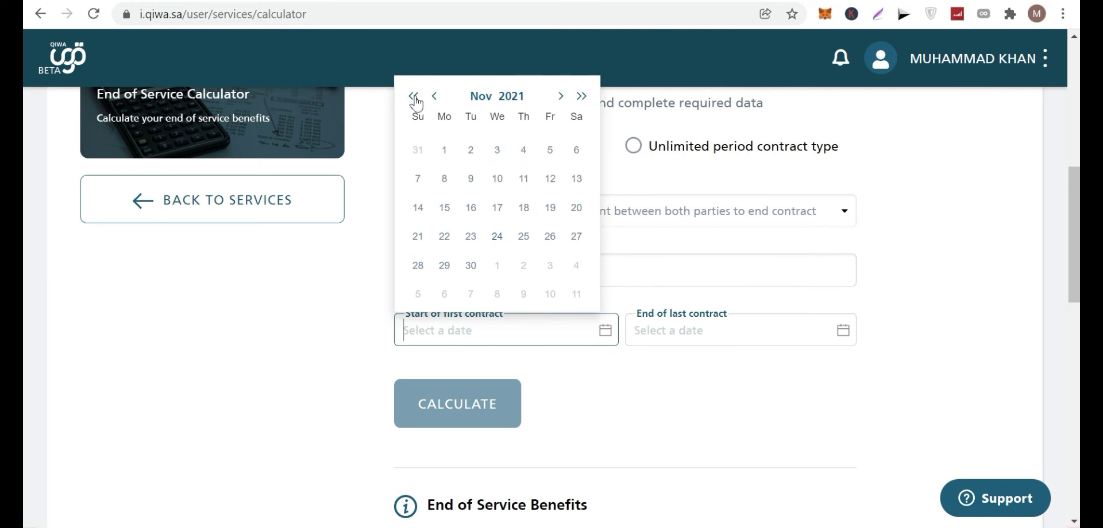
{"action": "left_click", "coordinate": [494, 97]}
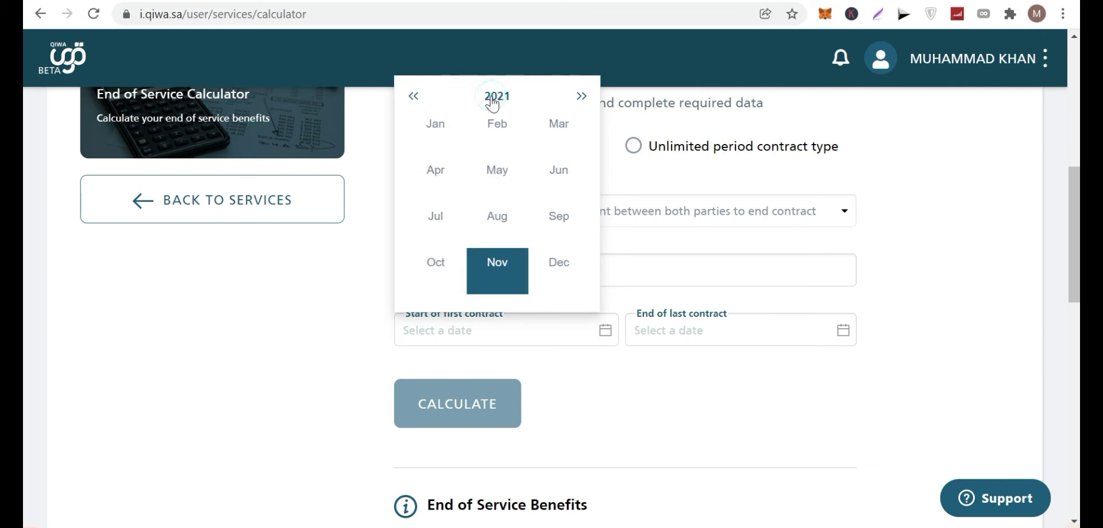
{"action": "left_click", "coordinate": [497, 99]}
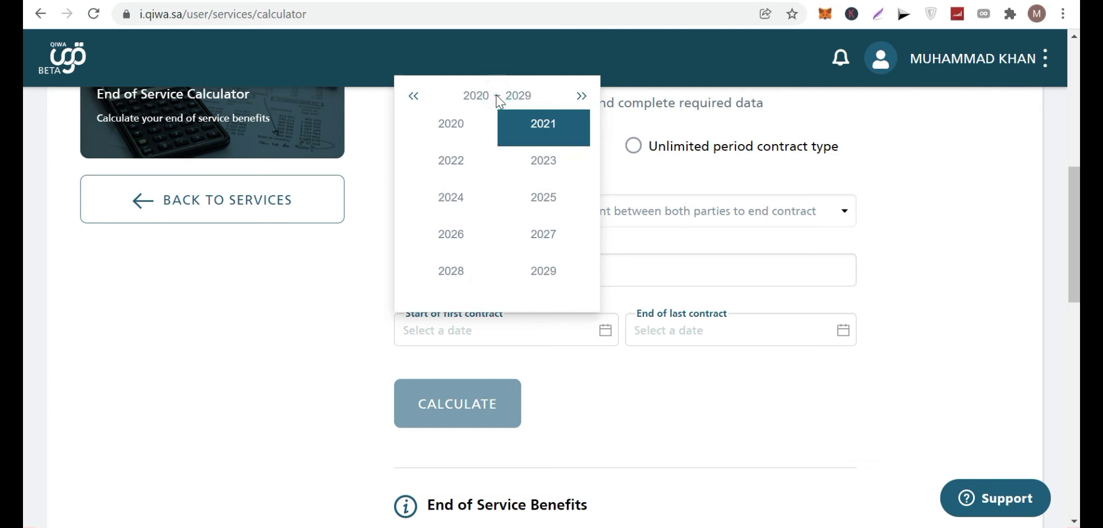
{"action": "left_click", "coordinate": [418, 97]}
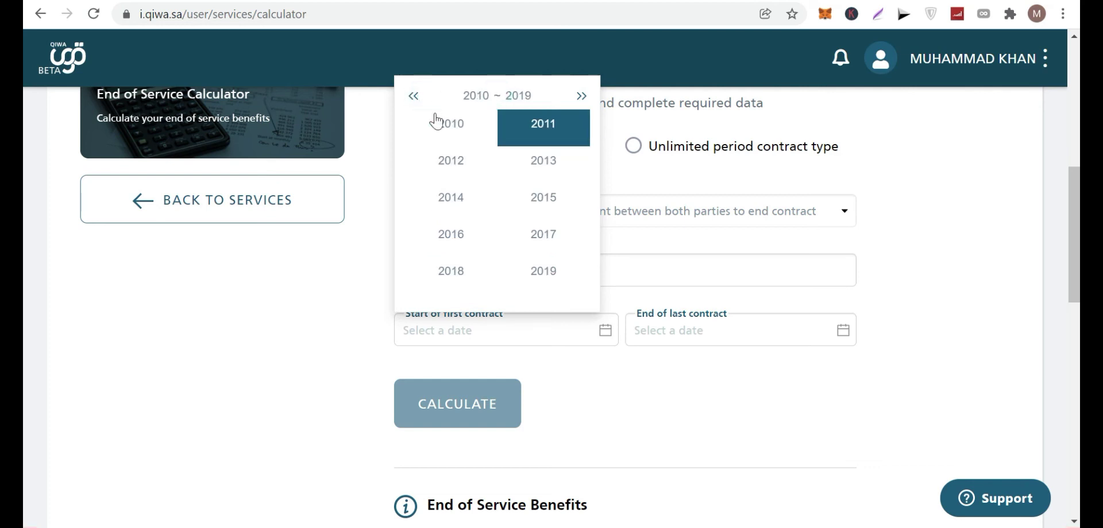
{"action": "left_click", "coordinate": [449, 127]}
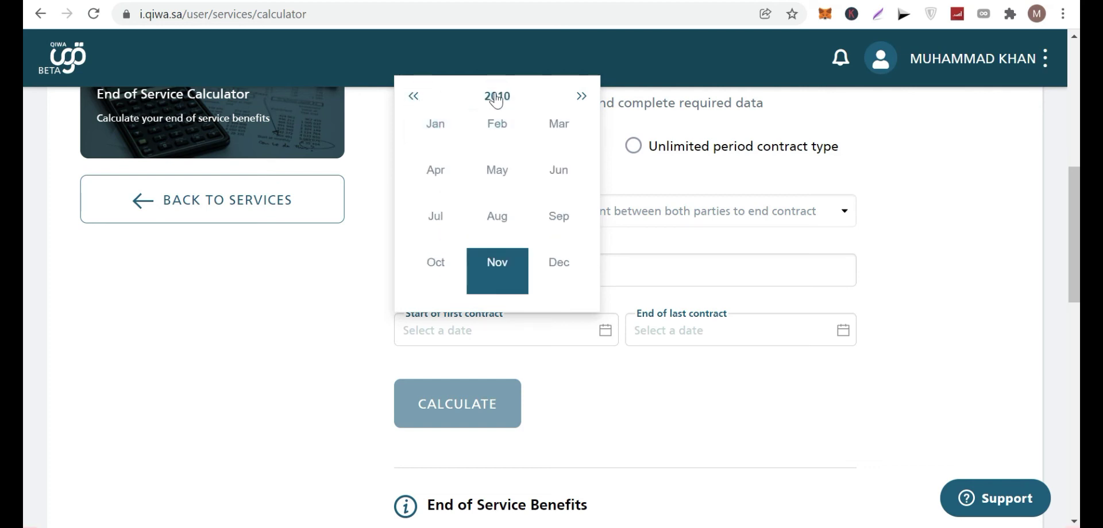
{"action": "left_click", "coordinate": [506, 268]}
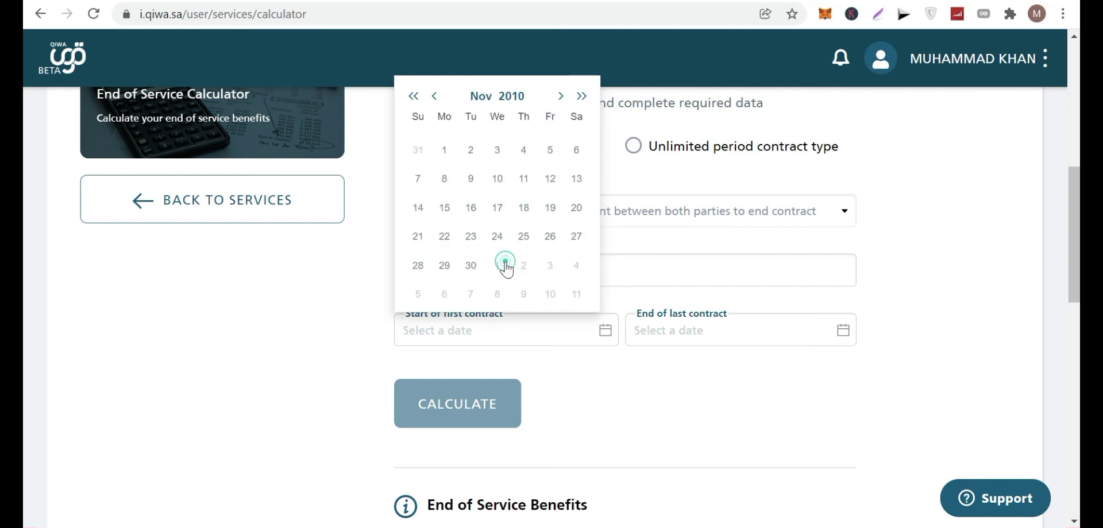
{"action": "left_click", "coordinate": [471, 237]}
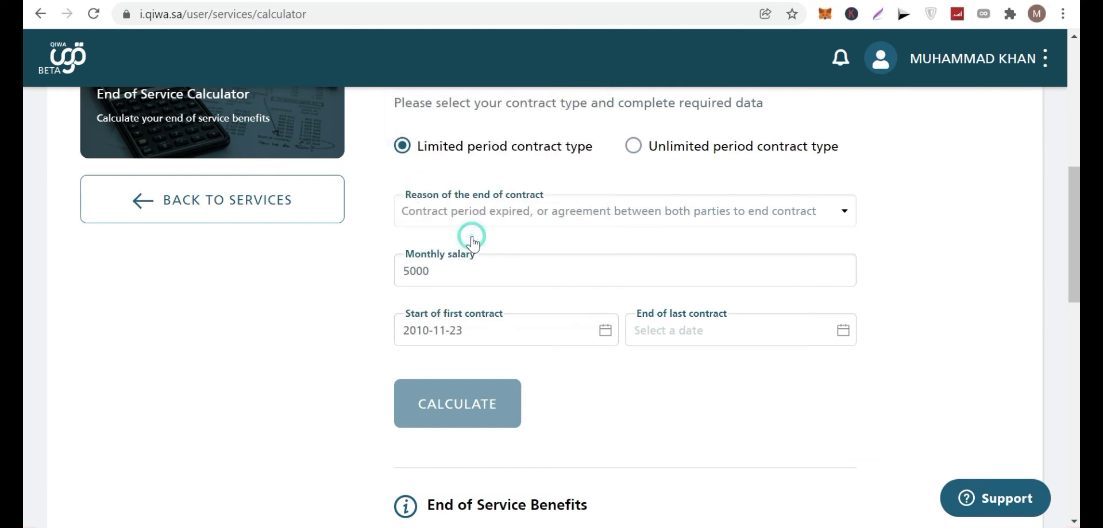
- Set the end of the last contract to 2021-11-24 and calculate the end of service benefits
{"action": "left_click", "coordinate": [695, 330]}
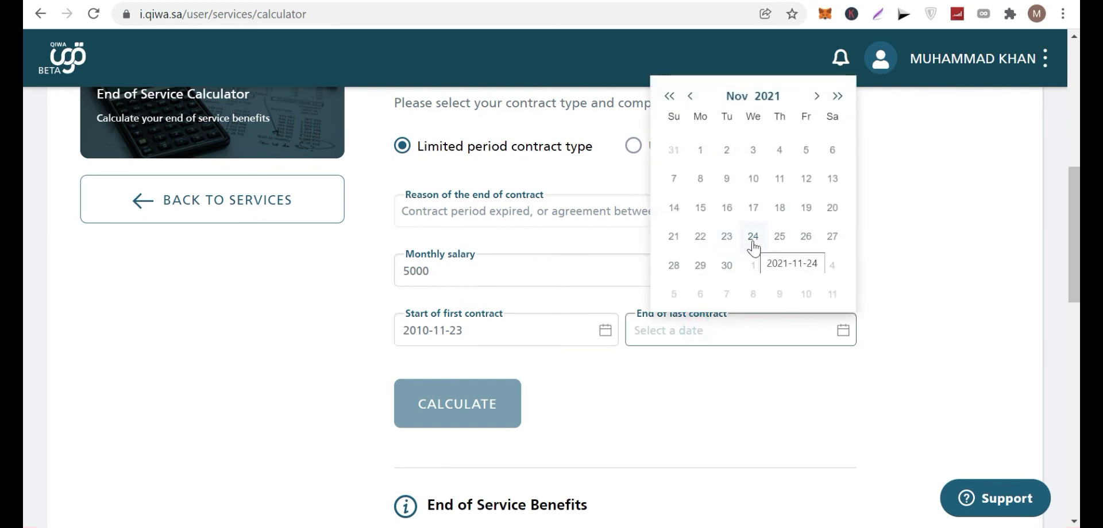
{"action": "left_click", "coordinate": [753, 247]}
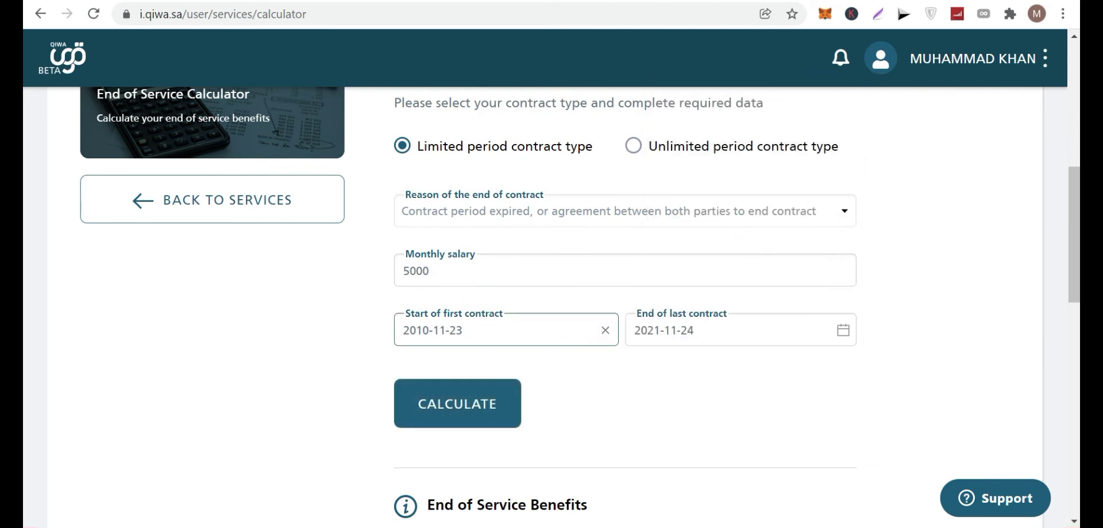
{"action": "scroll", "coordinate": [458, 423], "scroll_direction": "down", "scroll_amount": 2}
{"action": "scroll", "coordinate": [456, 425], "scroll_direction": "down", "scroll_amount": 1}
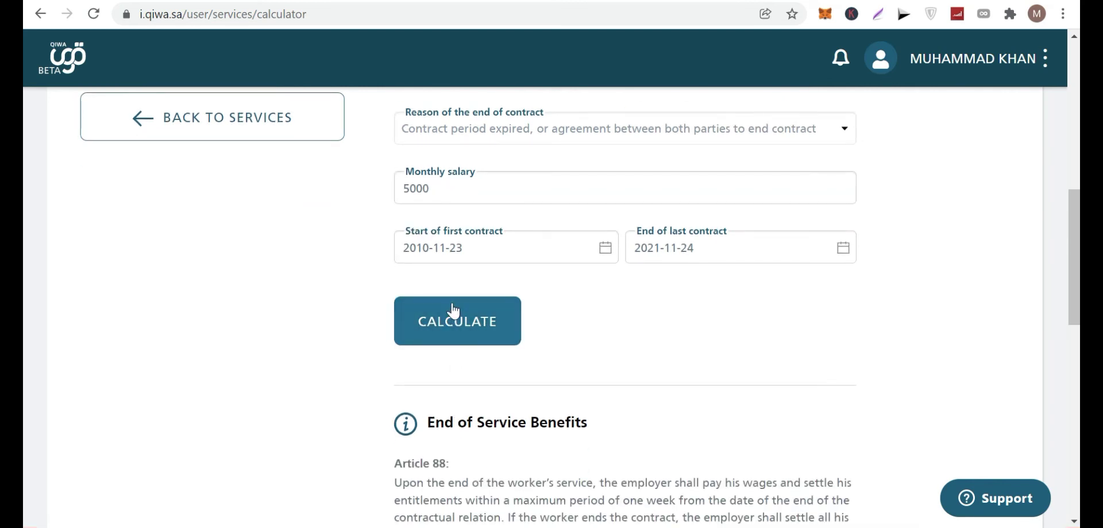
{"action": "left_click", "coordinate": [451, 325]}
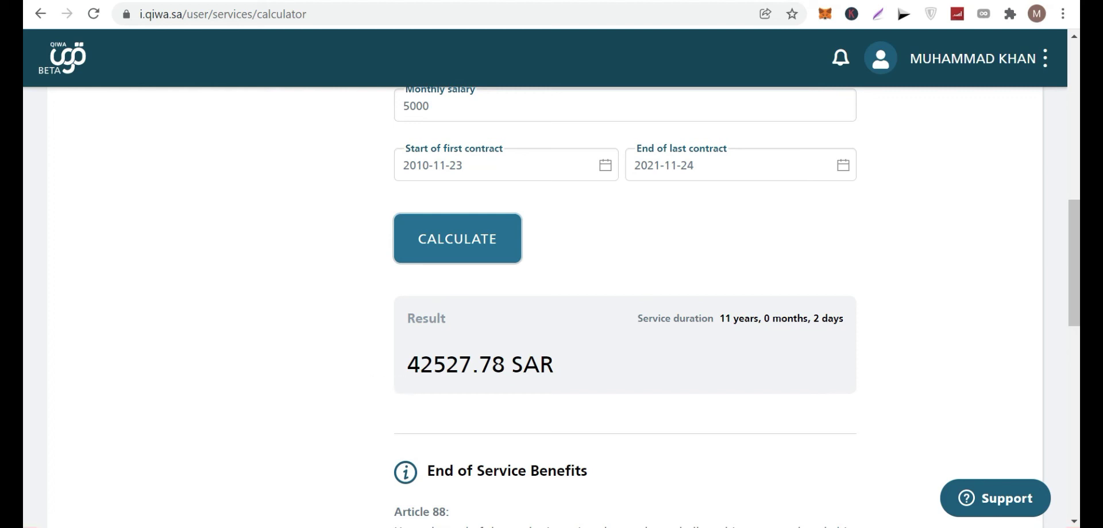
{"action": "scroll", "coordinate": [418, 386], "scroll_direction": "down", "scroll_amount": 3}
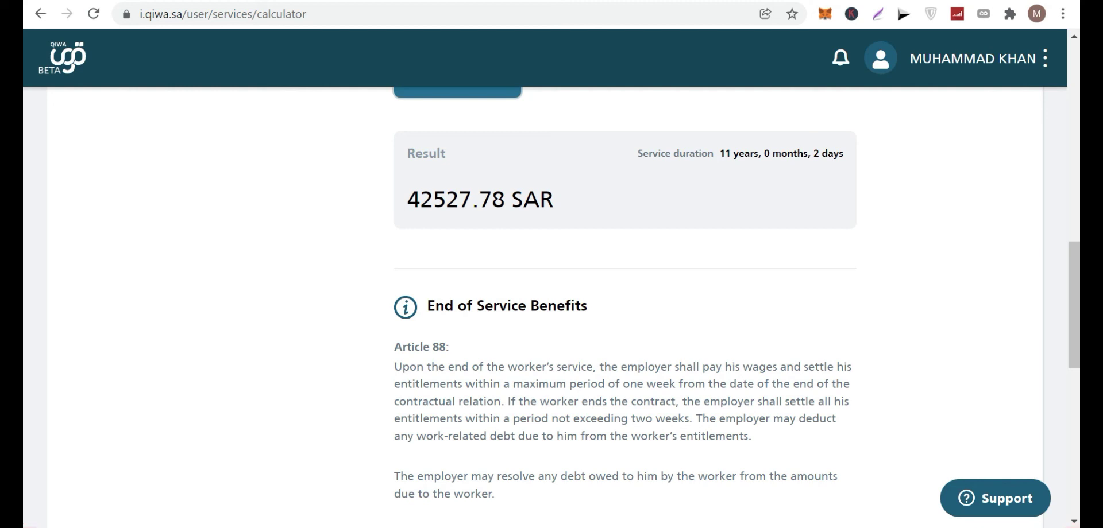
{"action": "scroll", "coordinate": [425, 356], "scroll_direction": "up", "scroll_amount": 10}
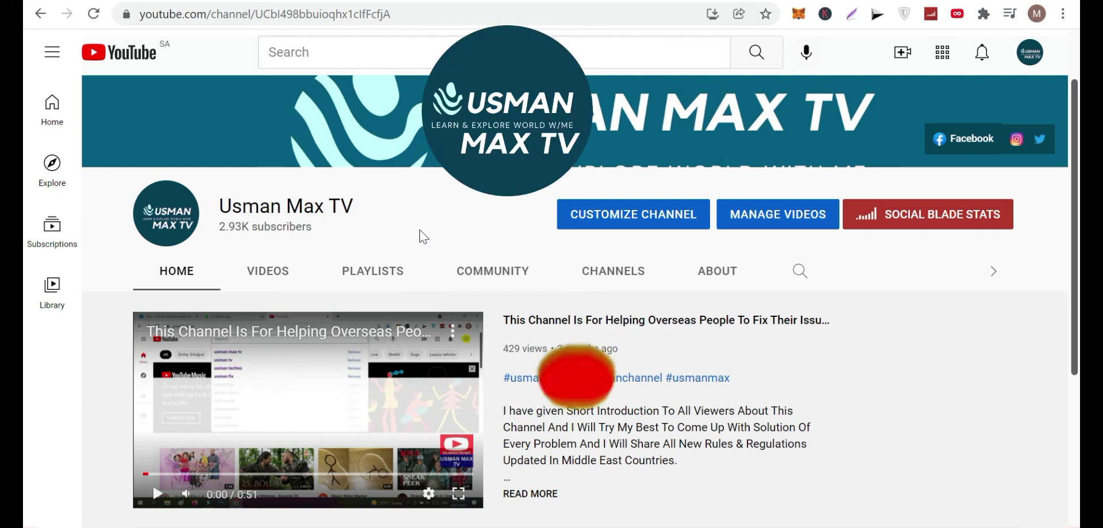
- Look through the Usman Max TV channel on YouTube and browse its full list of uploaded videos
{"action": "scroll", "coordinate": [368, 307], "scroll_direction": "down", "scroll_amount": 4}
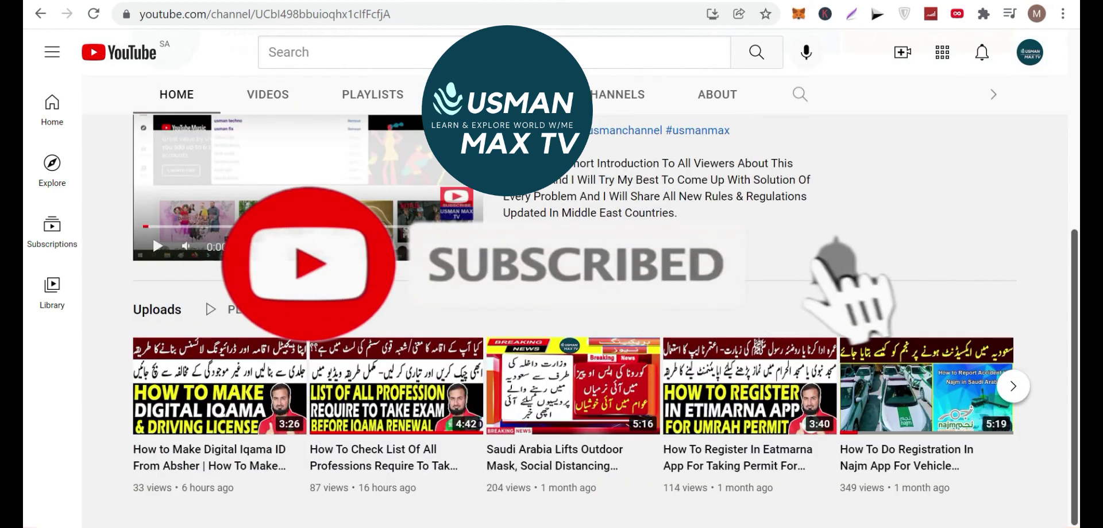
{"action": "scroll", "coordinate": [288, 94], "scroll_direction": "up", "scroll_amount": 2}
{"action": "left_click", "coordinate": [257, 189]}
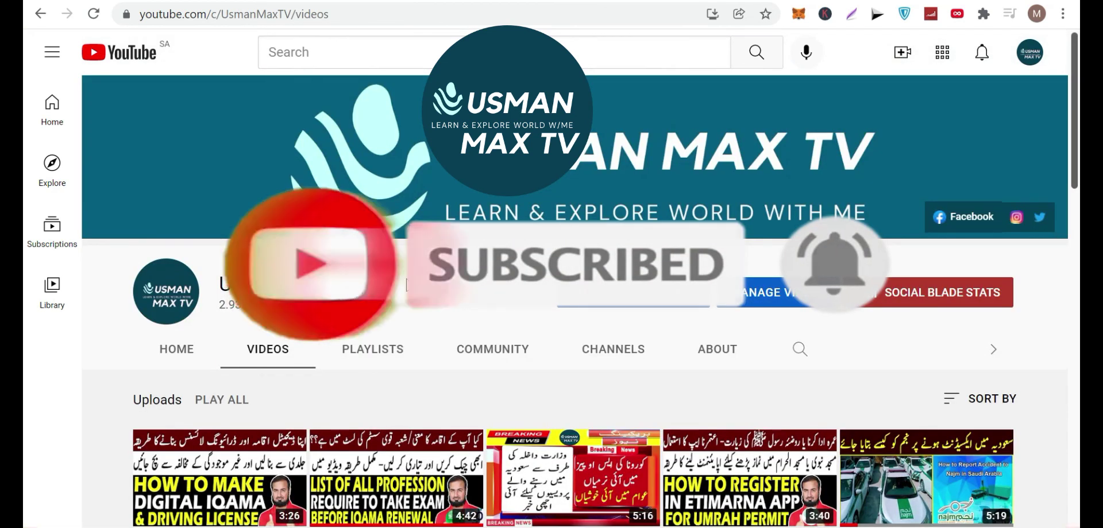
{"action": "scroll", "coordinate": [406, 284], "scroll_direction": "down", "scroll_amount": 4}
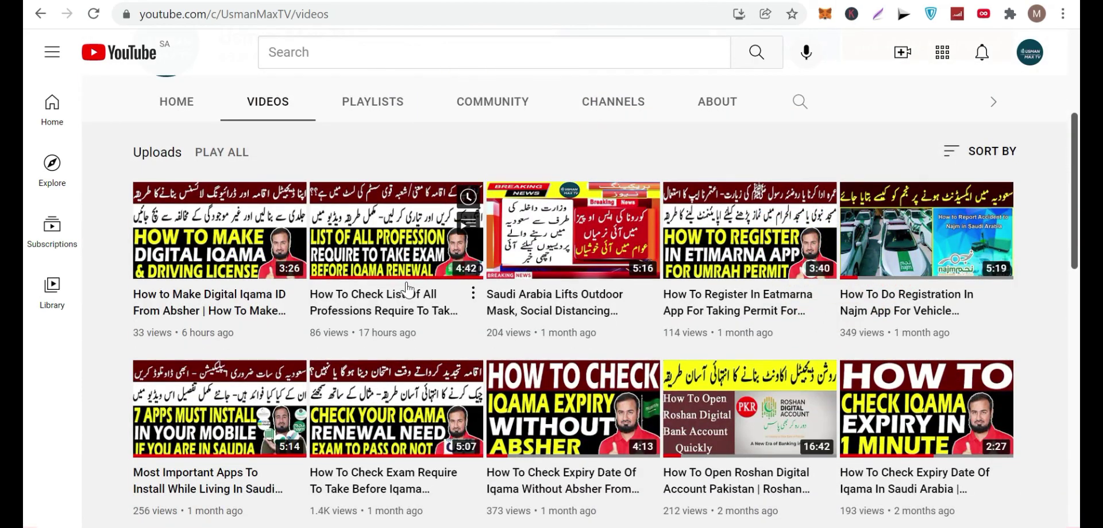
{"action": "scroll", "coordinate": [406, 289], "scroll_direction": "down", "scroll_amount": 7}
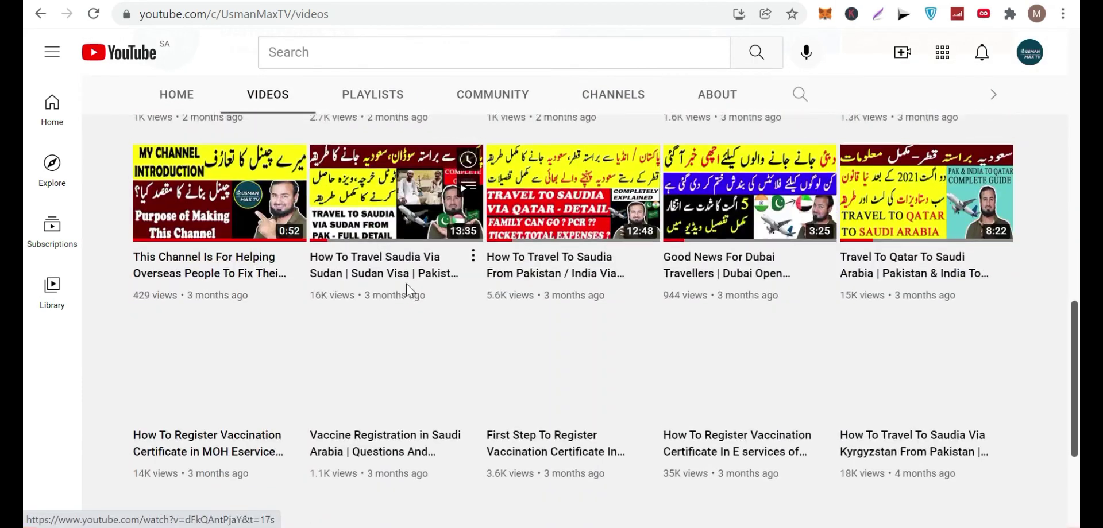
{"action": "scroll", "coordinate": [405, 284], "scroll_direction": "up", "scroll_amount": 11}
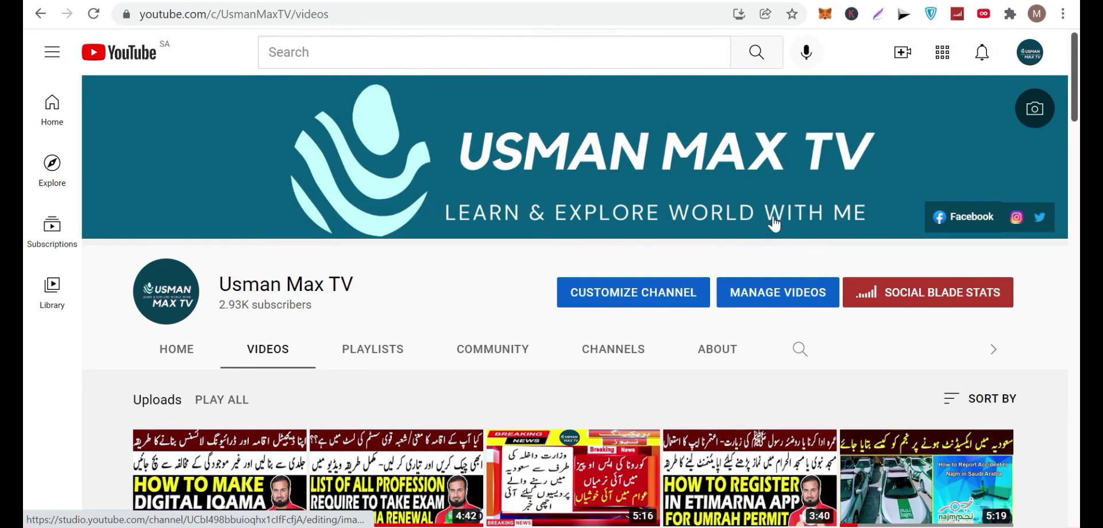